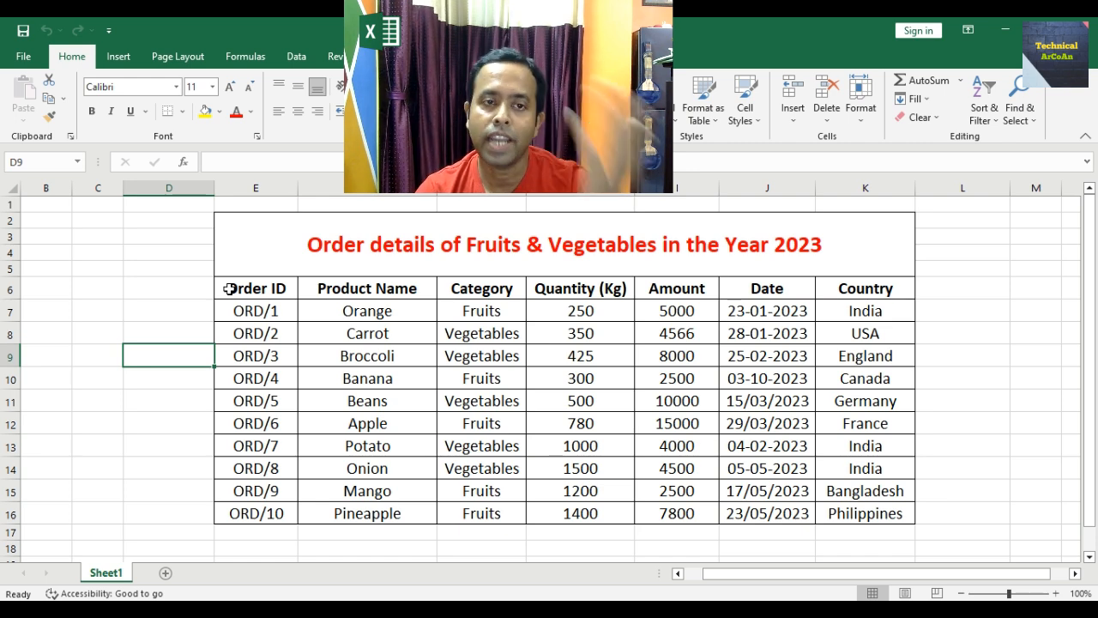
- Create a PivotTable from the order data in Sheet1!$E$6:$K$16, placed on a new worksheet
left_click(229, 289)
left_click_drag(263, 312, 829, 506)
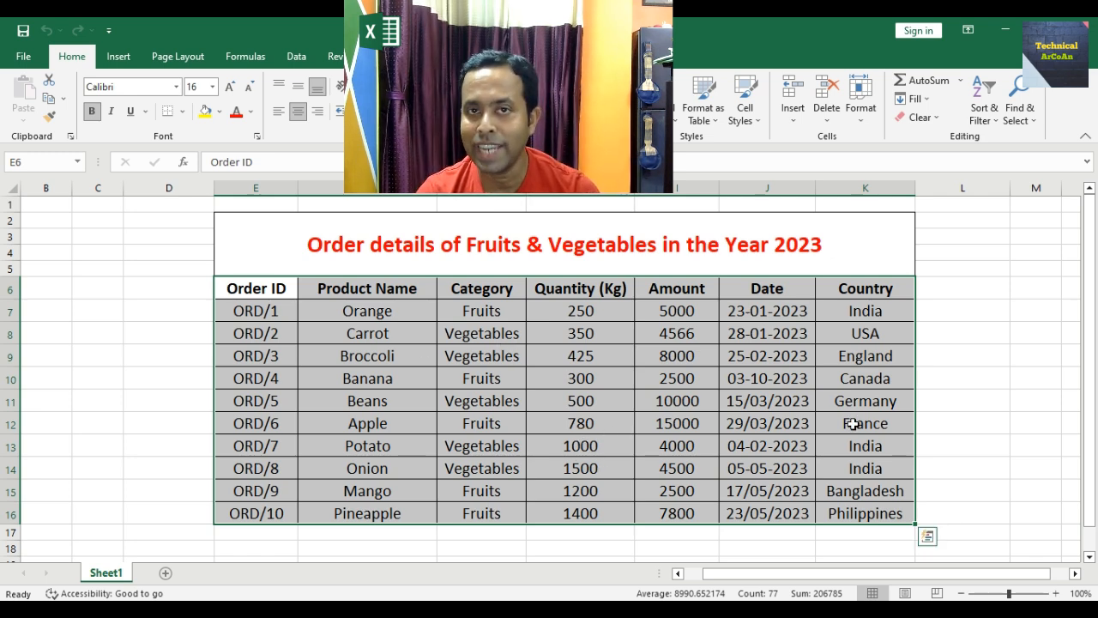
left_click(118, 56)
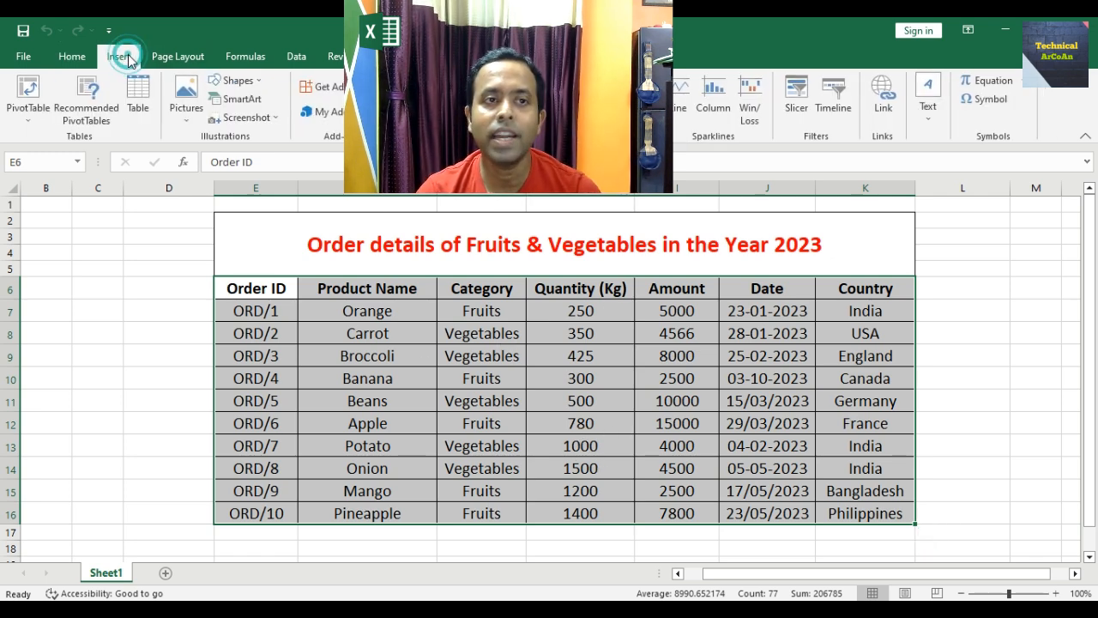
left_click(33, 93)
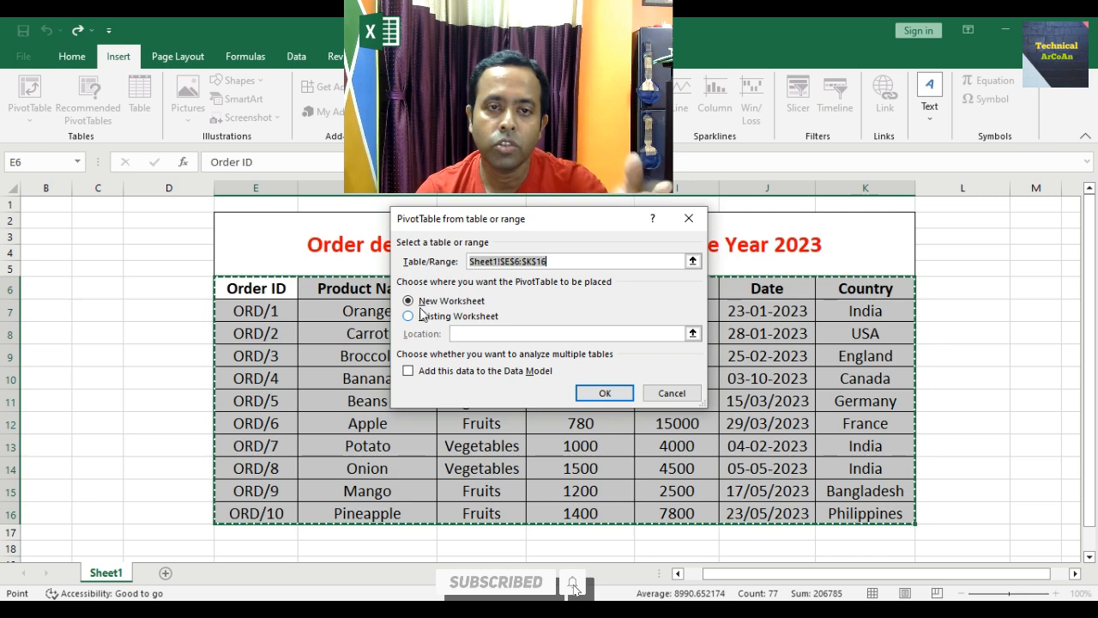
left_click(606, 395)
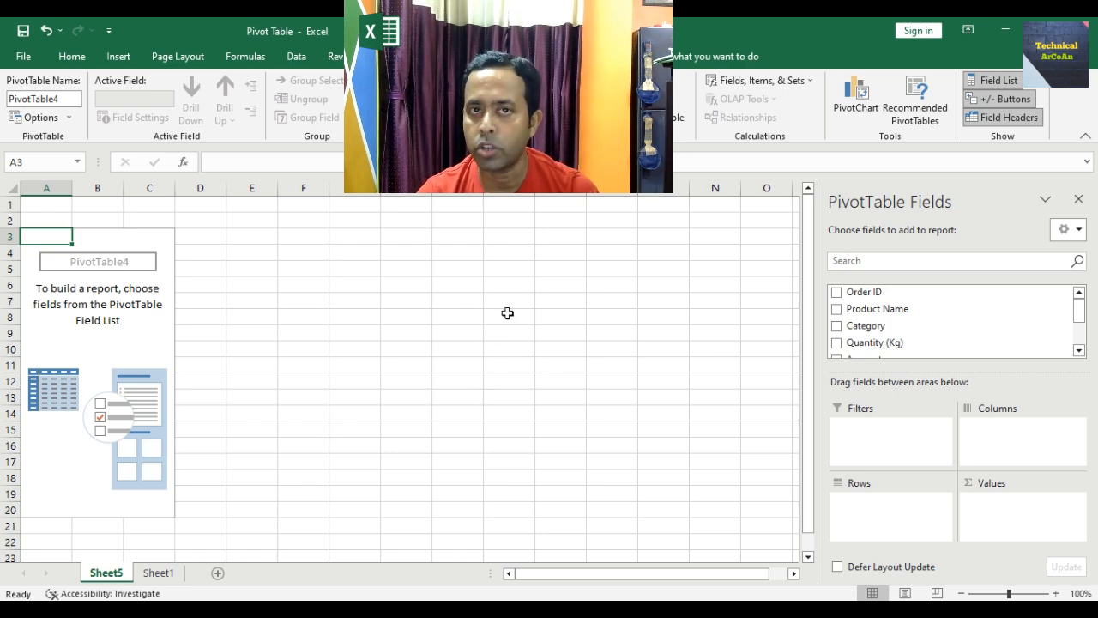
- Lay out the PivotTable with Order ID as rows, Category as filter, Country as columns and Amount as summed values
left_click(159, 573)
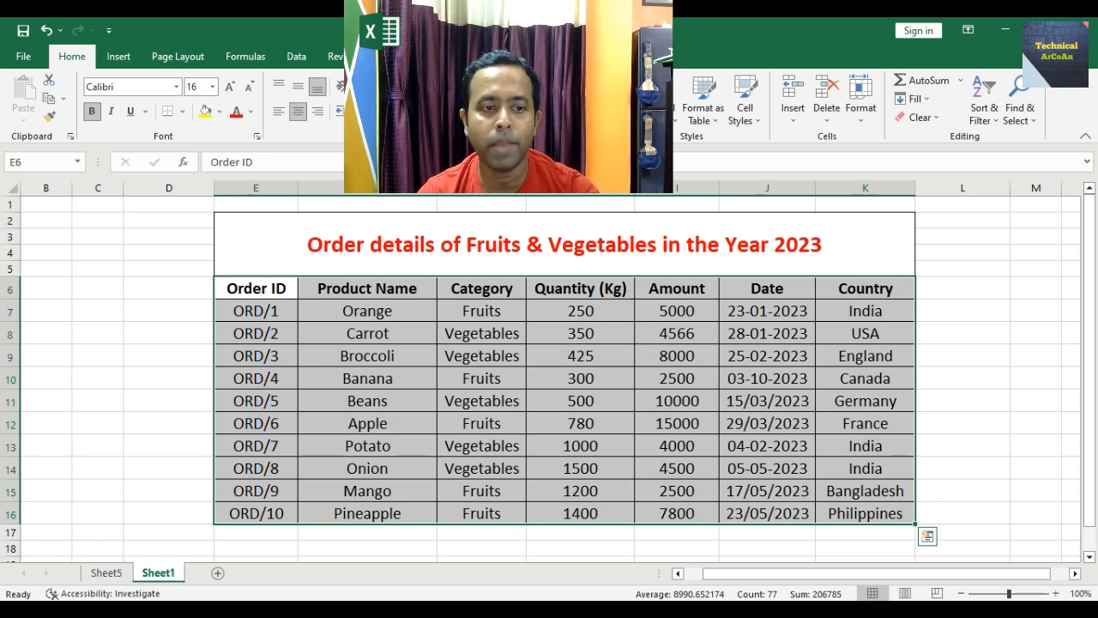
left_click(108, 573)
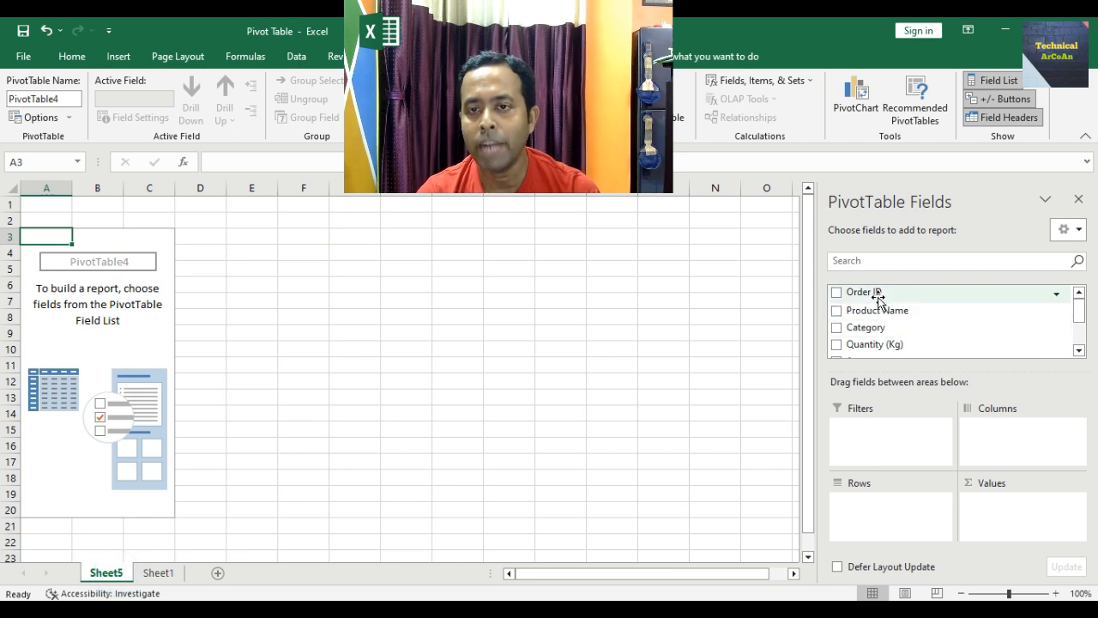
left_click_drag(870, 293, 898, 513)
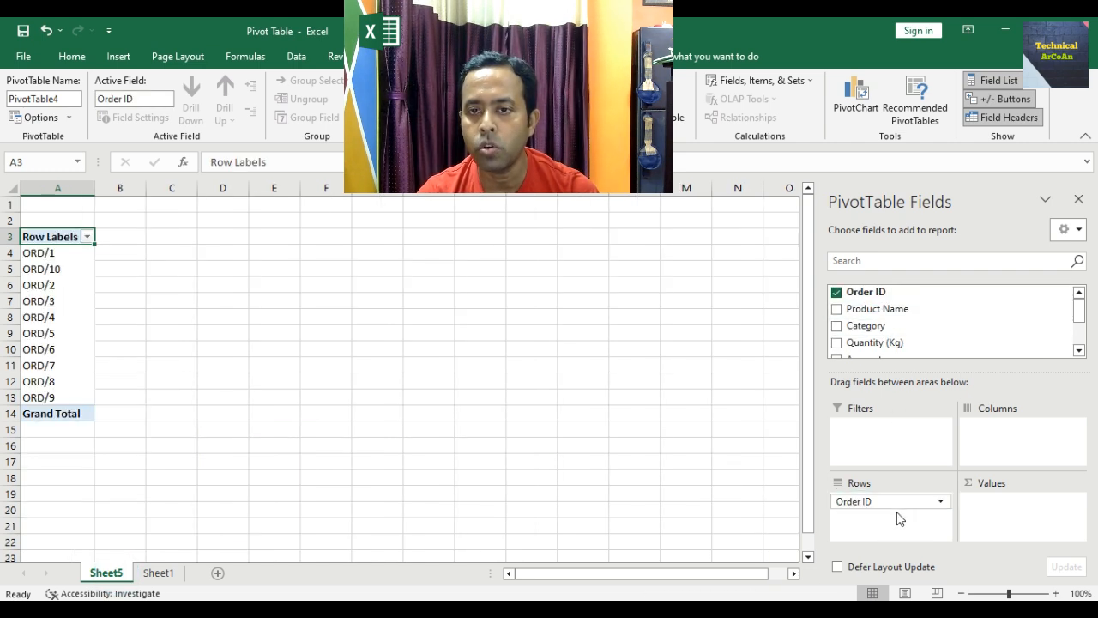
left_click_drag(875, 333, 875, 436)
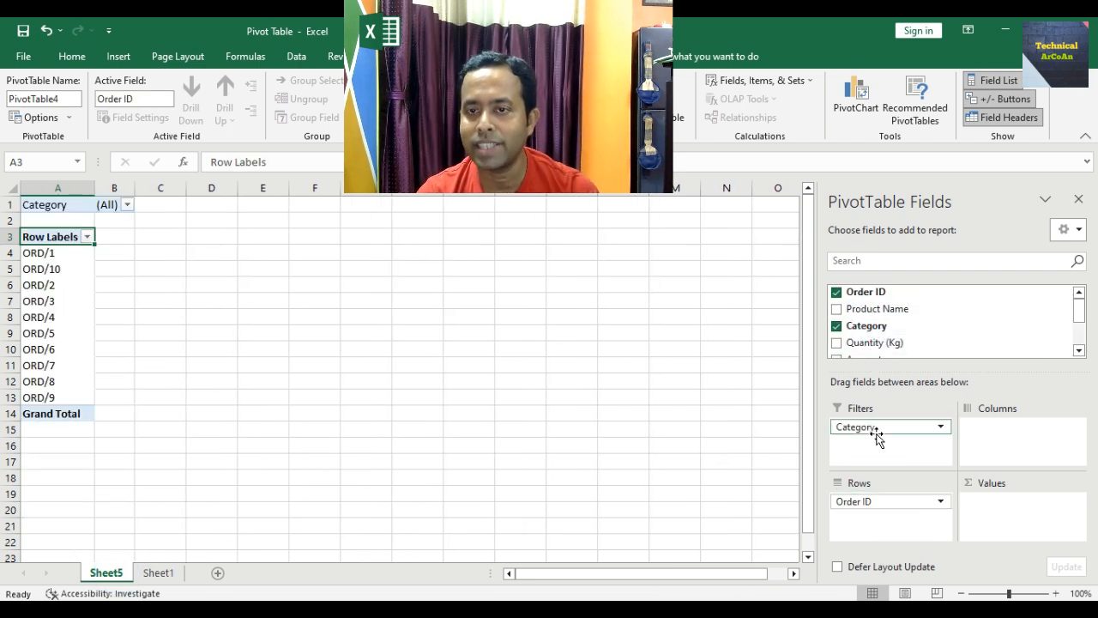
scroll(931, 326, "down", 1)
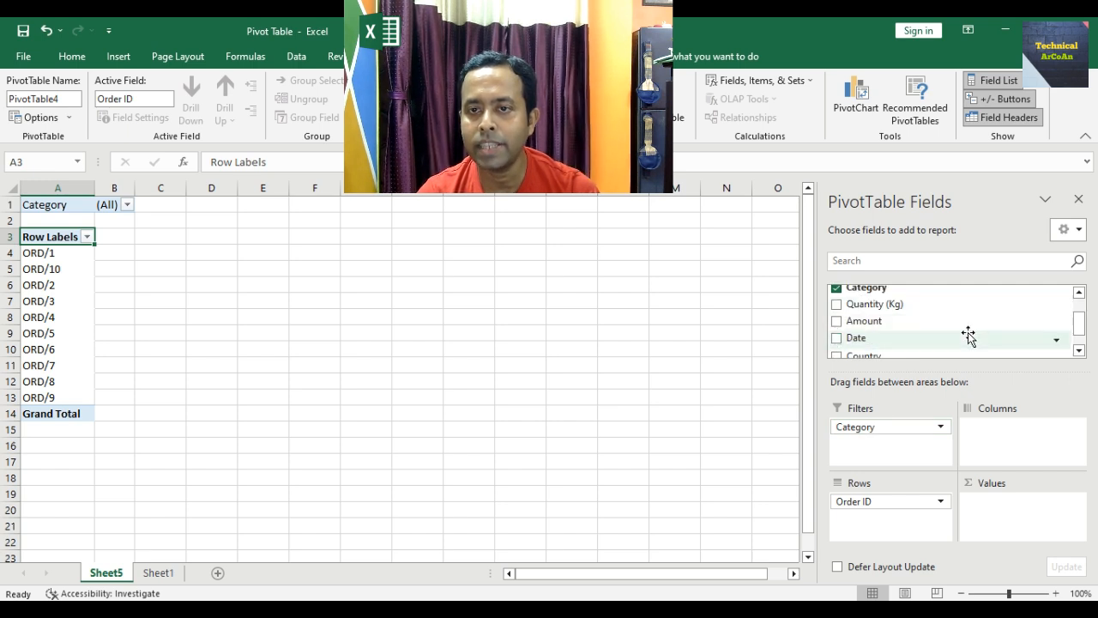
left_click_drag(1078, 322, 1079, 340)
left_click_drag(877, 334, 998, 440)
left_click_drag(884, 296, 1003, 512)
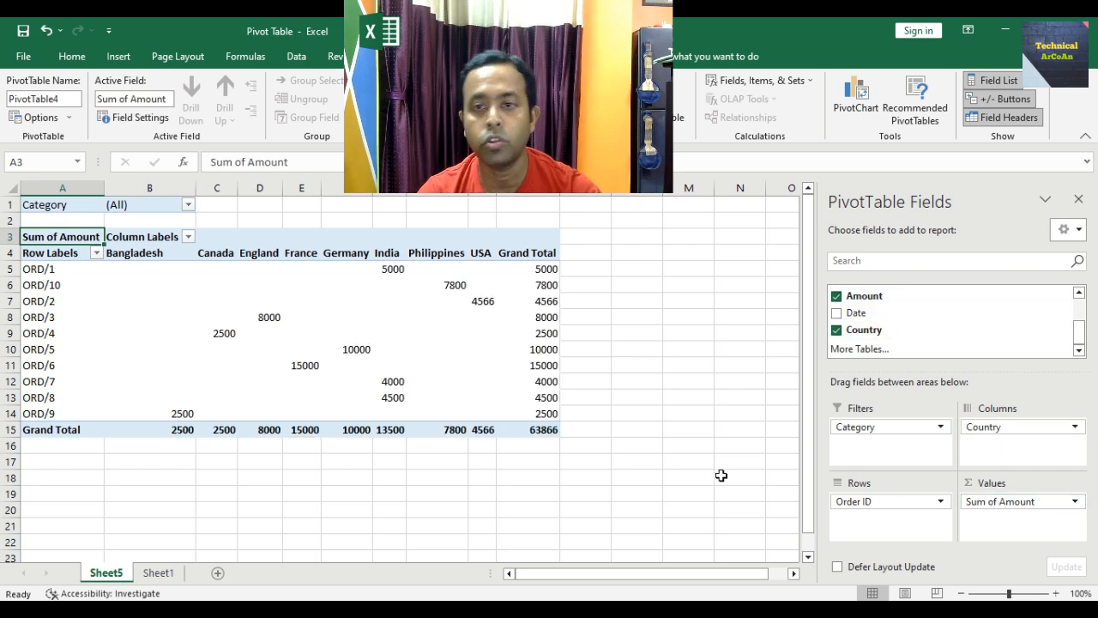
- Center the contents of the whole PivotTable, including the Category filter row, and set its font size to 14
left_click_drag(43, 204, 528, 431)
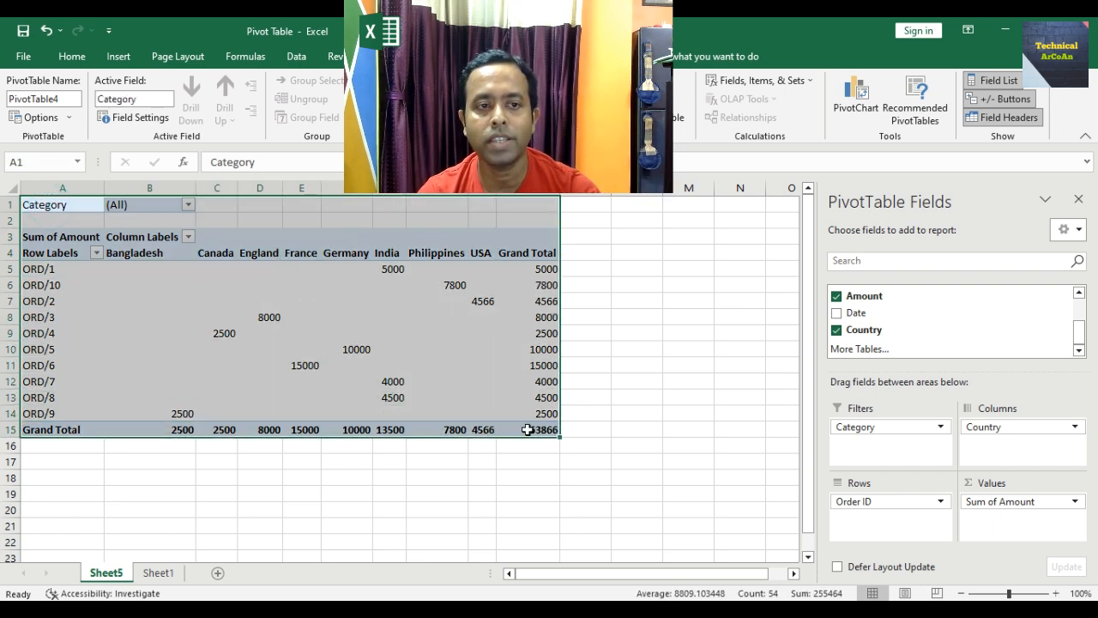
left_click(60, 59)
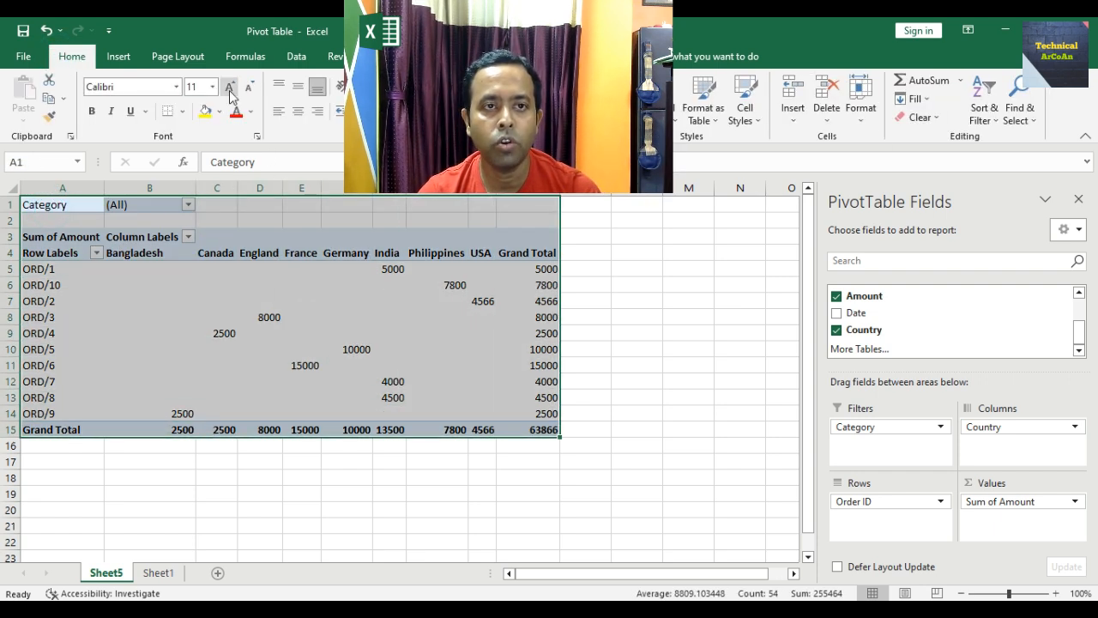
left_click(307, 114)
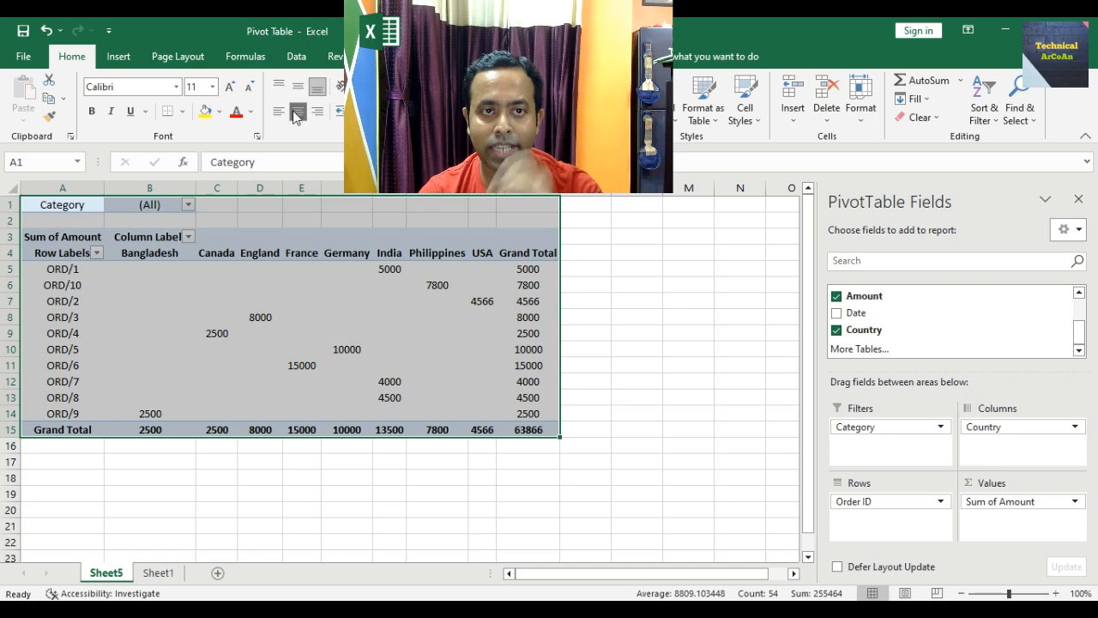
left_click(229, 87)
left_click(230, 87)
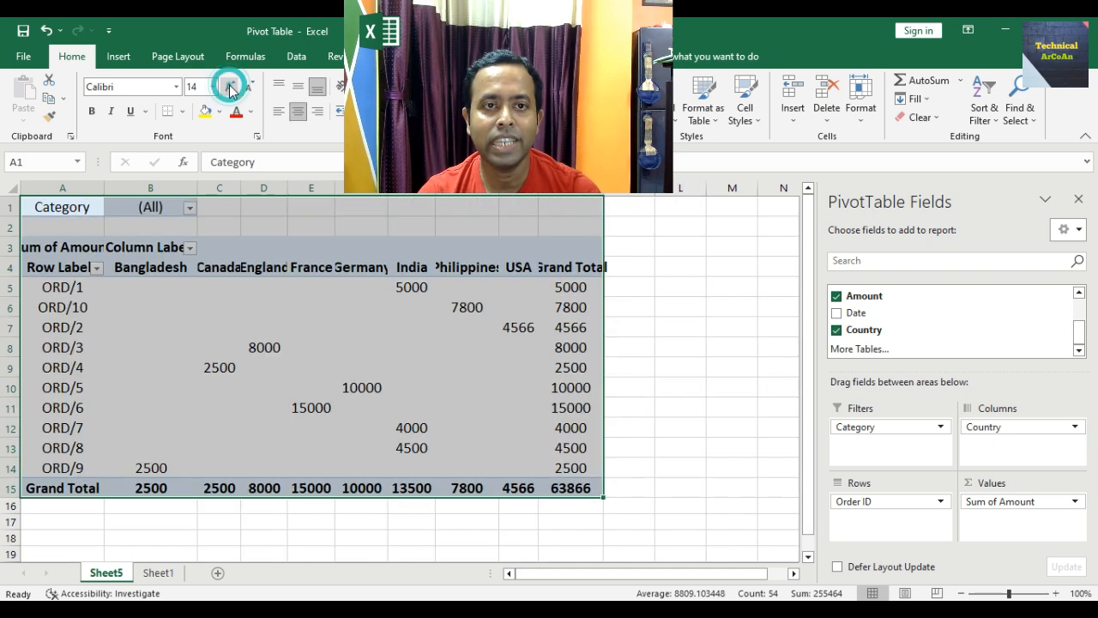
- Widen column A and columns C through J so that the PivotTable's headings fit
left_click(656, 266)
left_click_drag(603, 187, 636, 187)
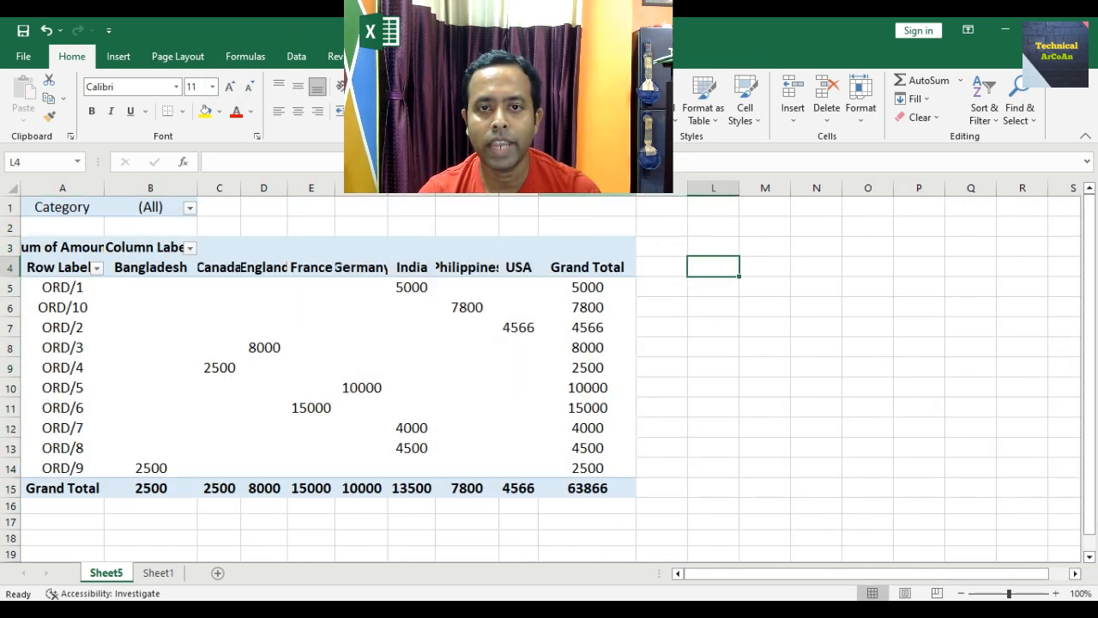
left_click_drag(537, 187, 573, 187)
left_click_drag(498, 187, 535, 187)
left_click_drag(436, 187, 461, 187)
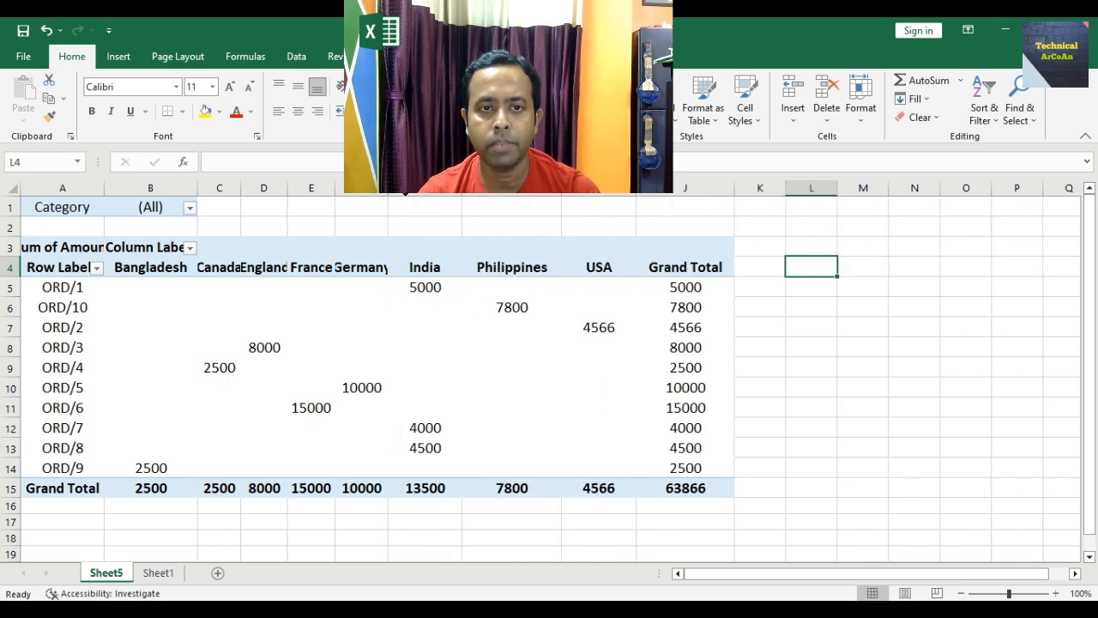
left_click_drag(388, 187, 434, 187)
left_click_drag(334, 189, 367, 189)
left_click_drag(287, 189, 310, 189)
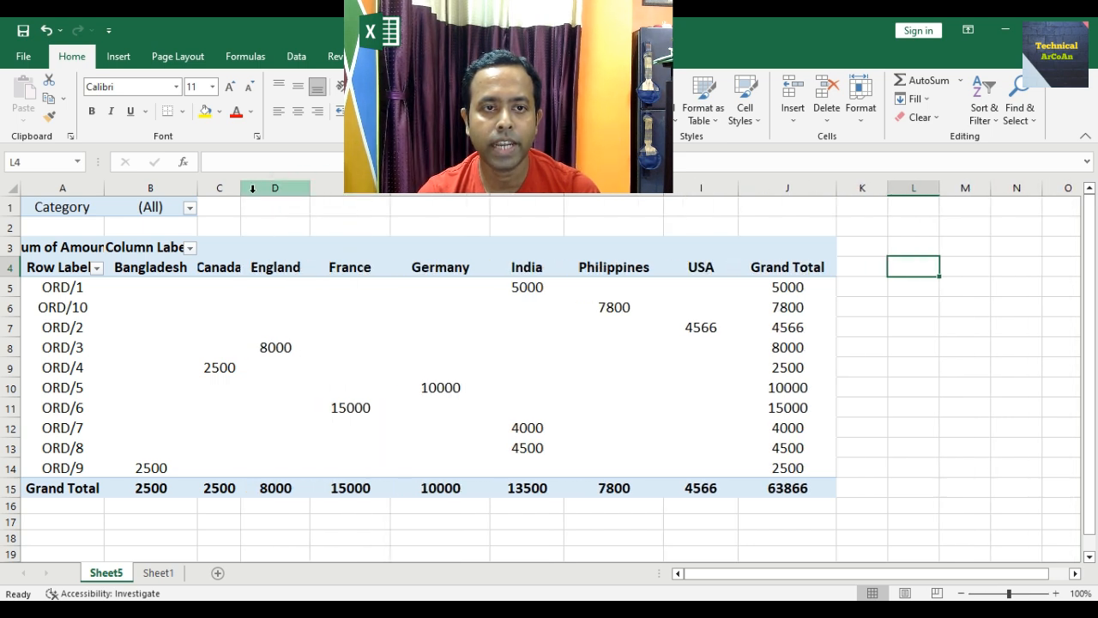
left_click_drag(240, 189, 272, 189)
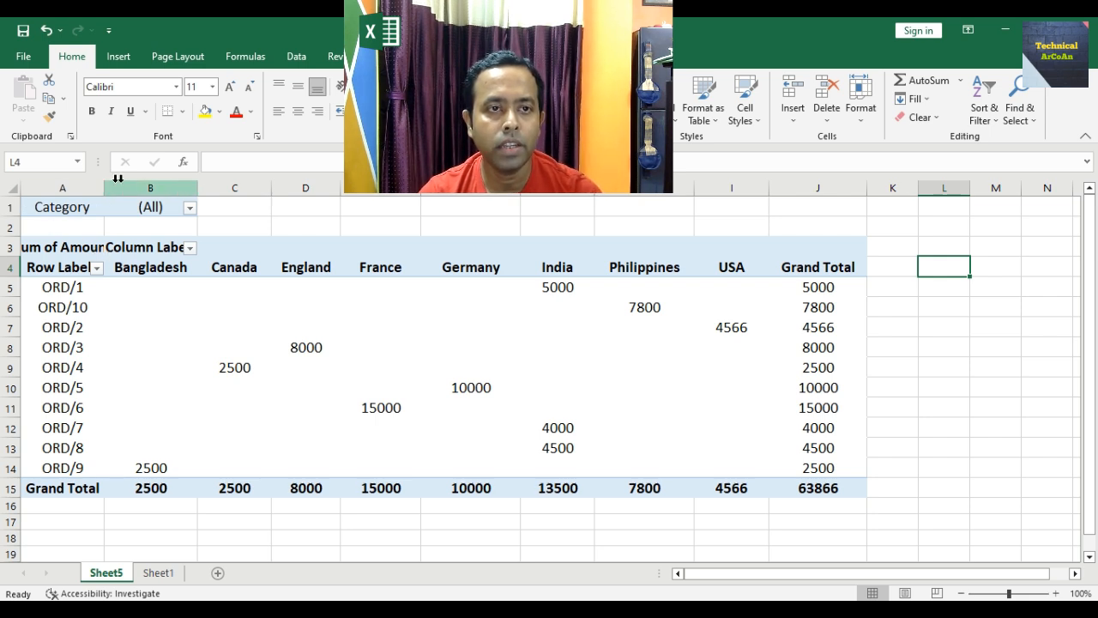
left_click_drag(105, 187, 141, 187)
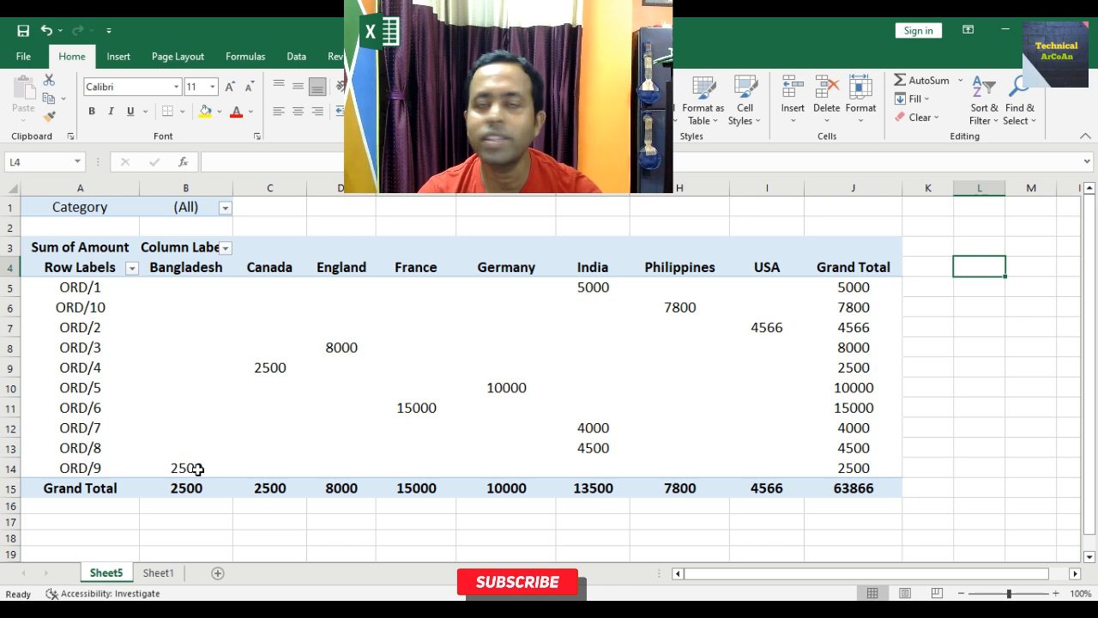
- Filter the PivotTable by Category to show only Fruits
left_click(224, 208)
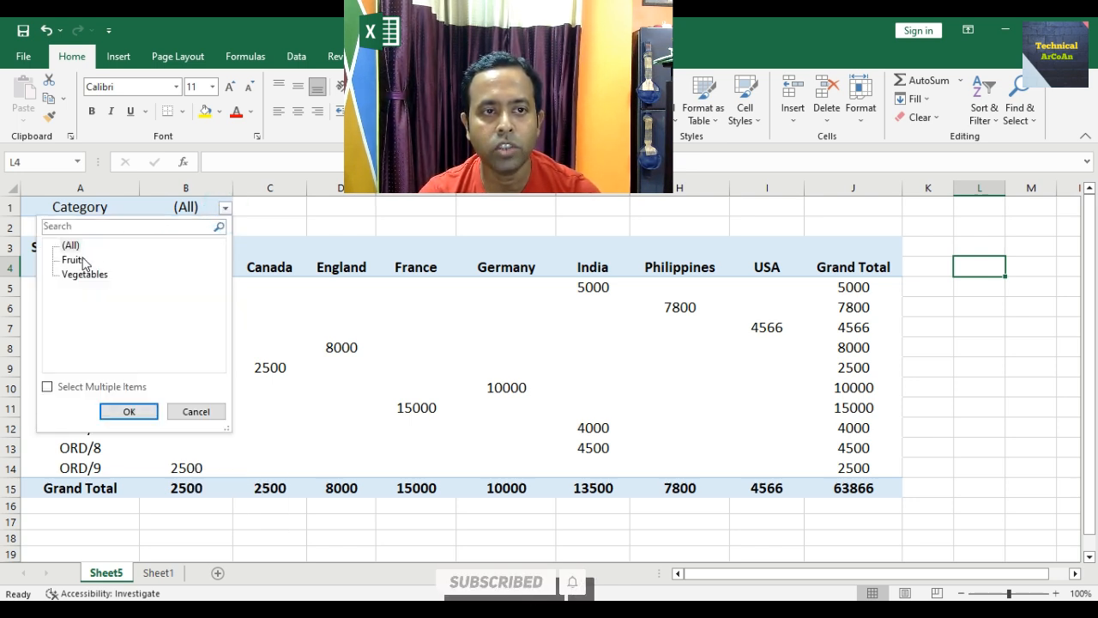
left_click(79, 260)
left_click(129, 411)
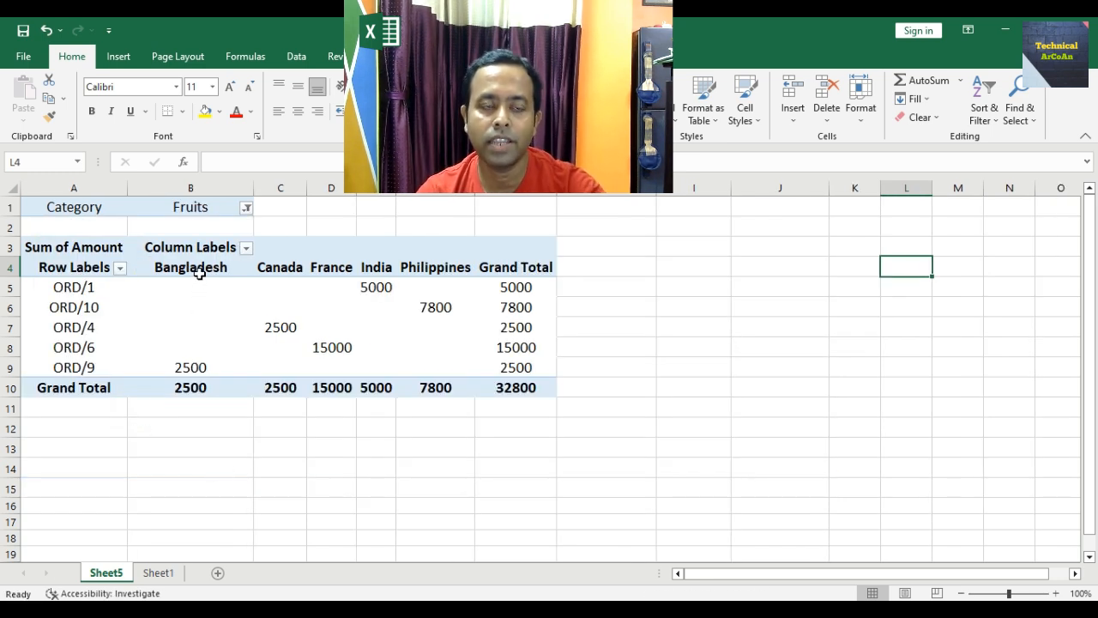
mouse_move(205, 369)
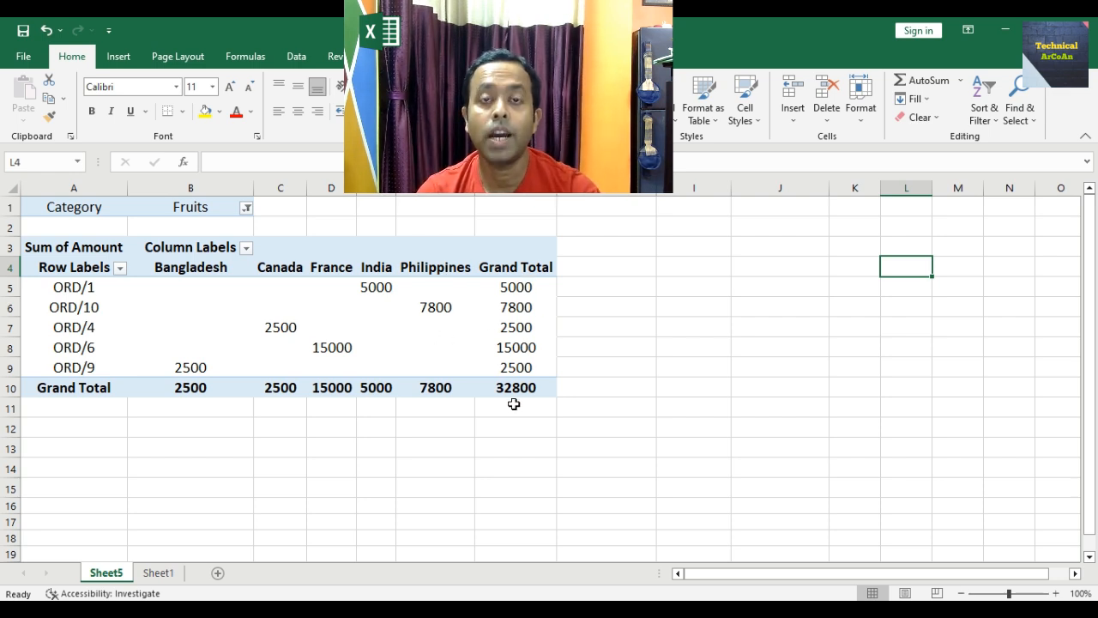
- Switch the PivotTable's Category filter to Vegetables
left_click(247, 208)
left_click(122, 275)
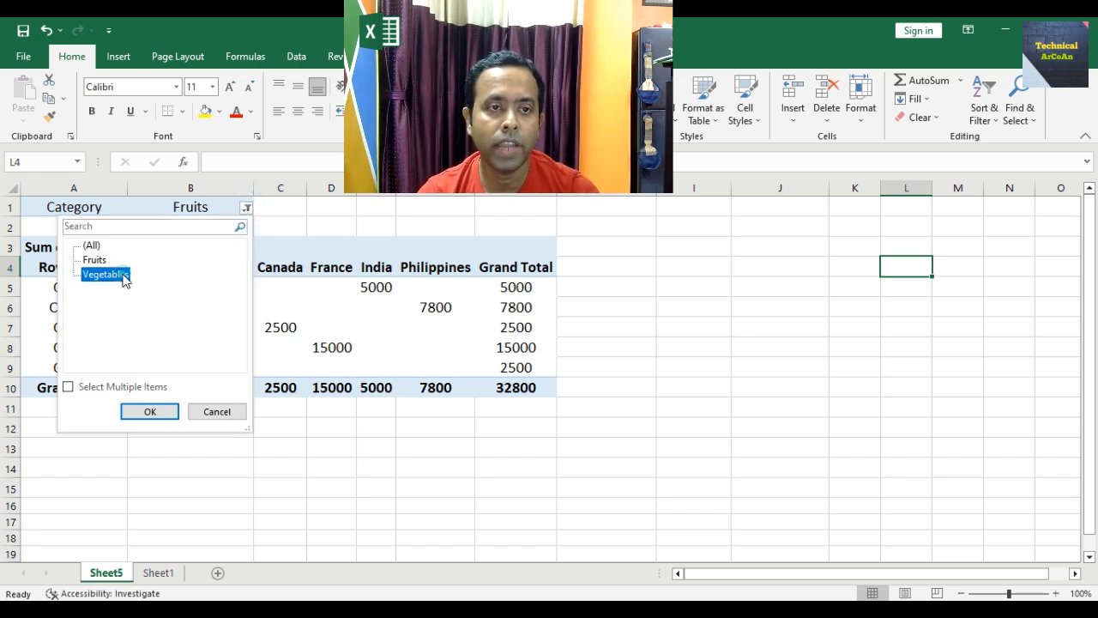
left_click(148, 412)
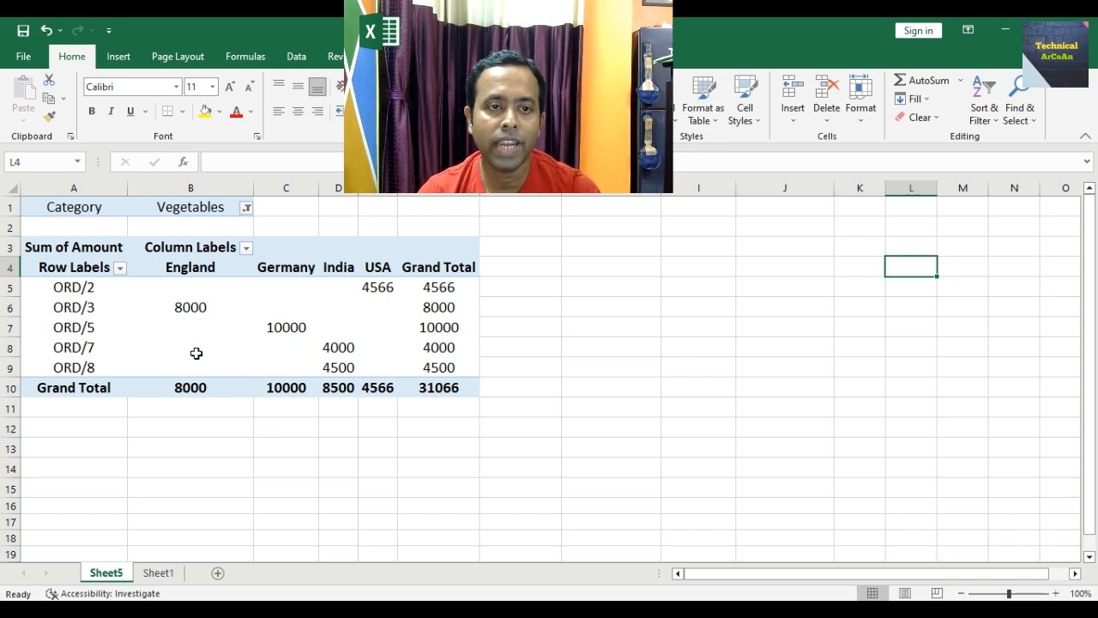
mouse_move(197, 392)
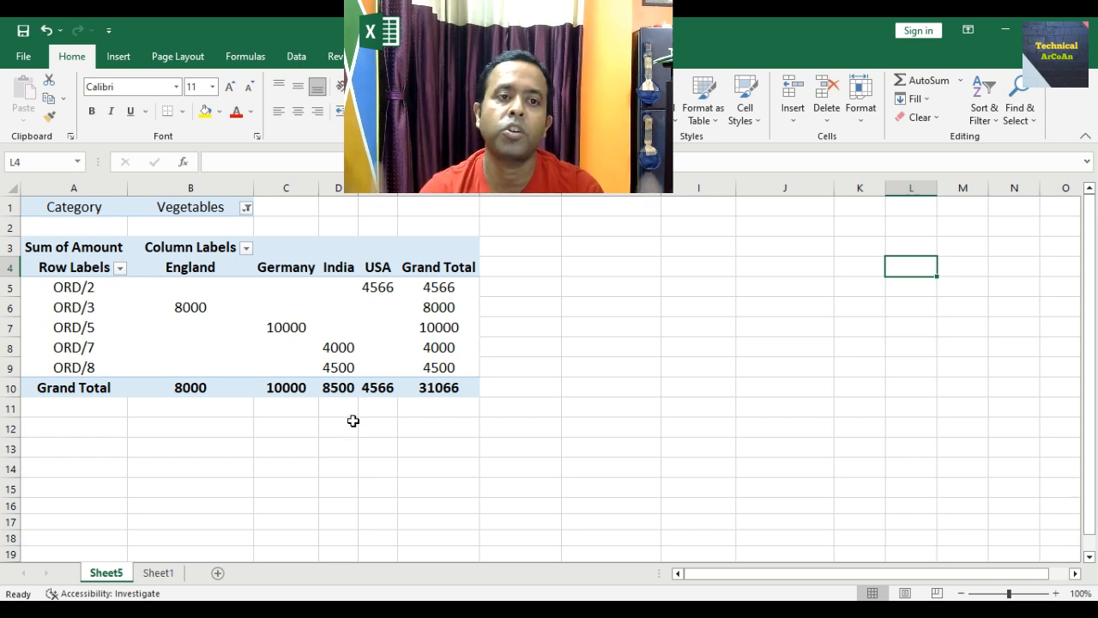
- Reset the PivotTable's Category filter to (All)
left_click(245, 212)
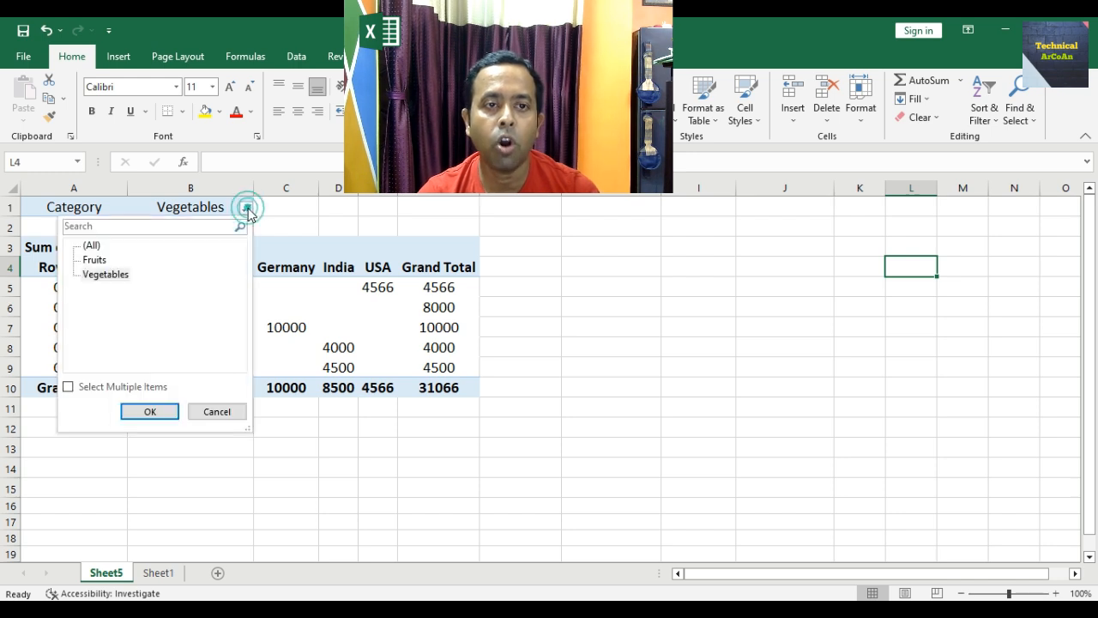
left_click(92, 245)
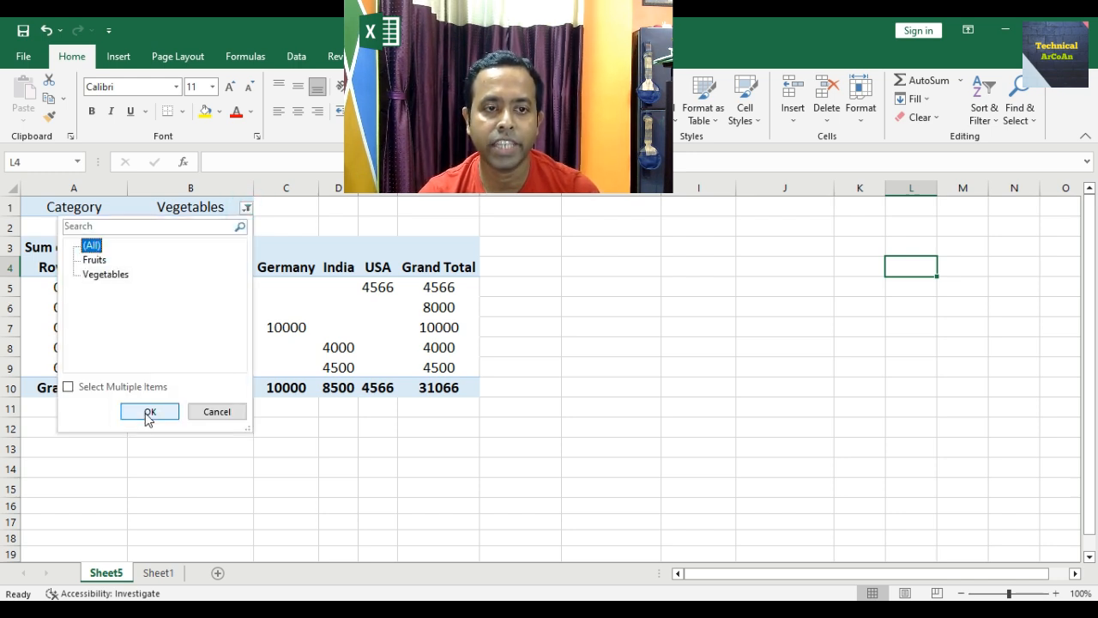
left_click(147, 411)
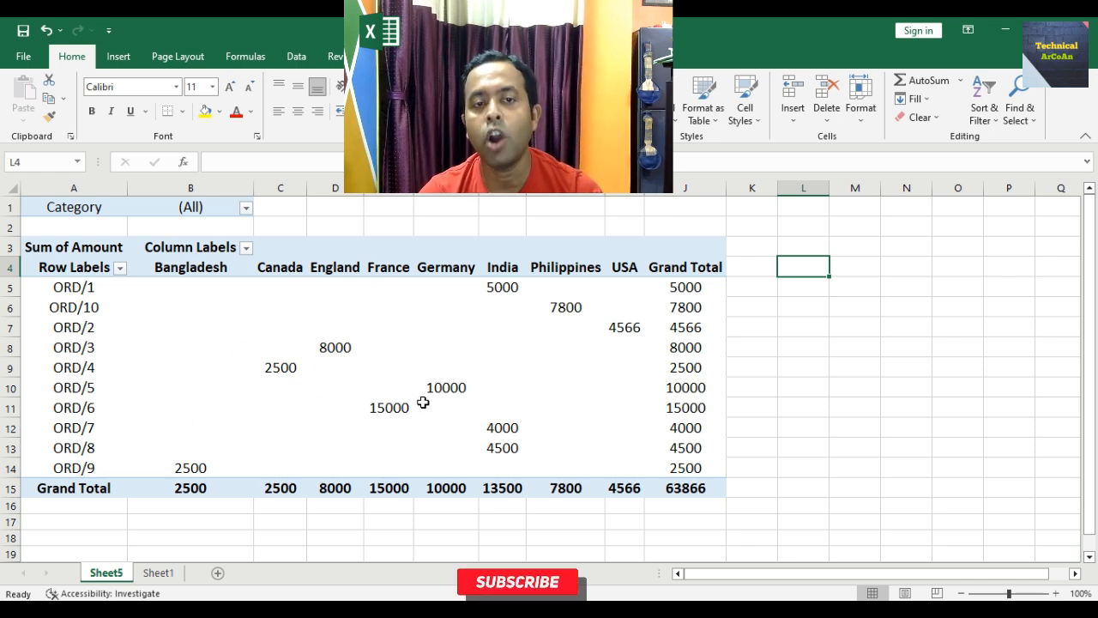
- Review the PivotTable's amounts and field layout, and compare them with the source order data on Sheet1
mouse_move(416, 393)
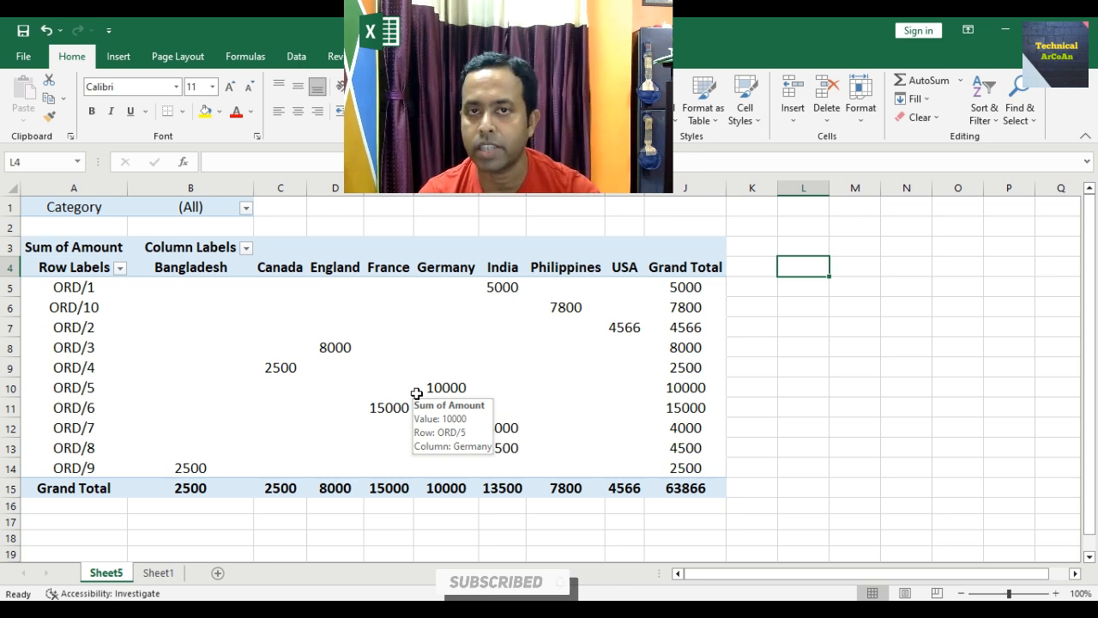
left_click(429, 325)
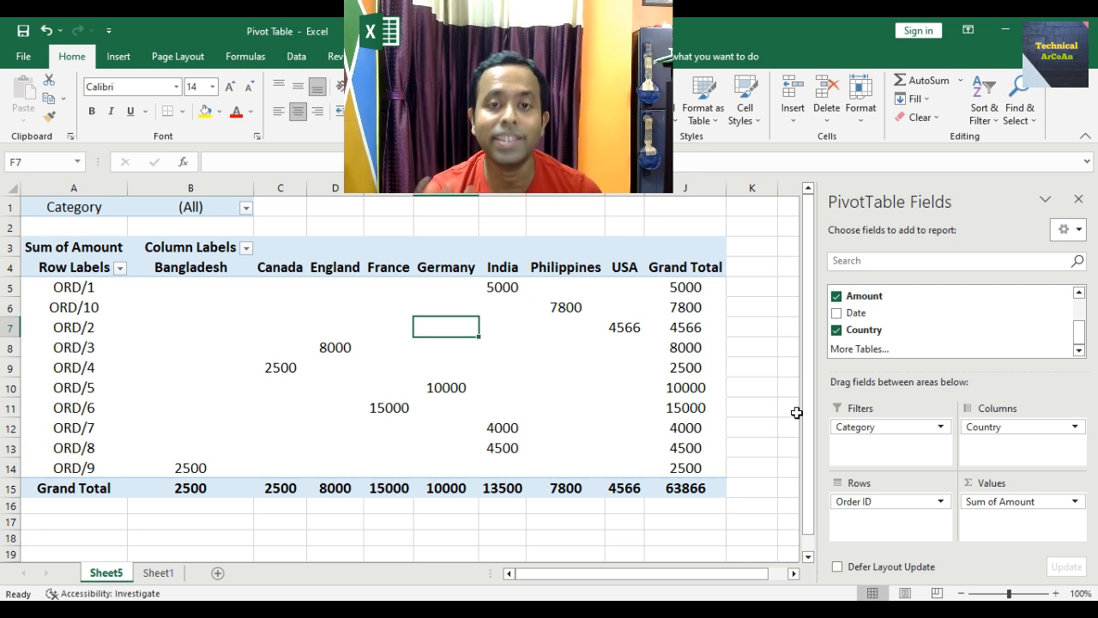
left_click(155, 573)
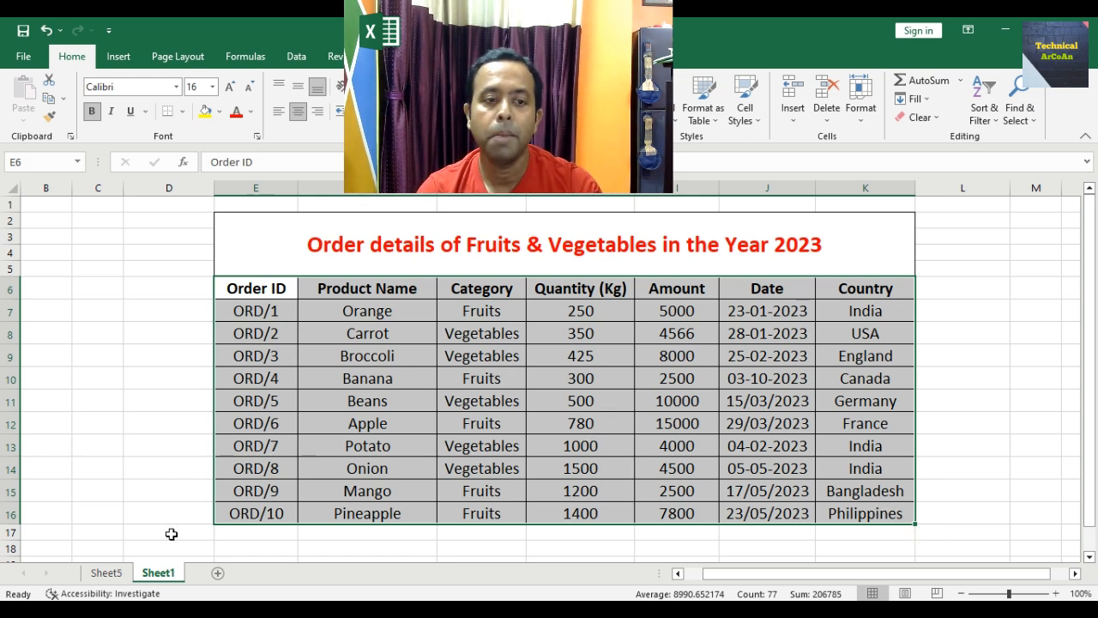
left_click(106, 573)
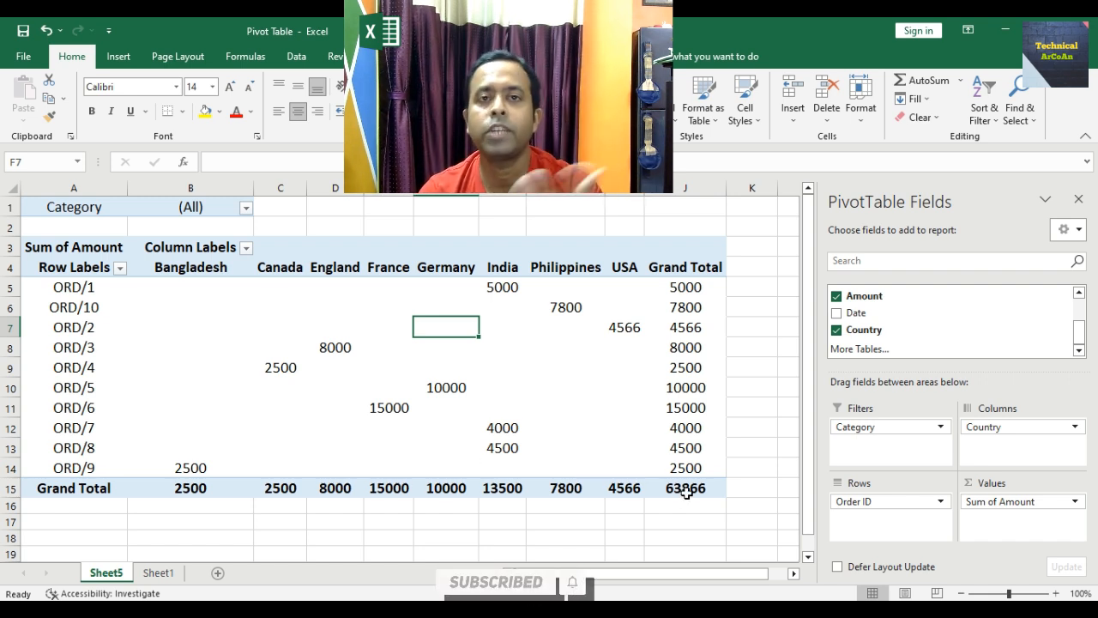
mouse_move(692, 494)
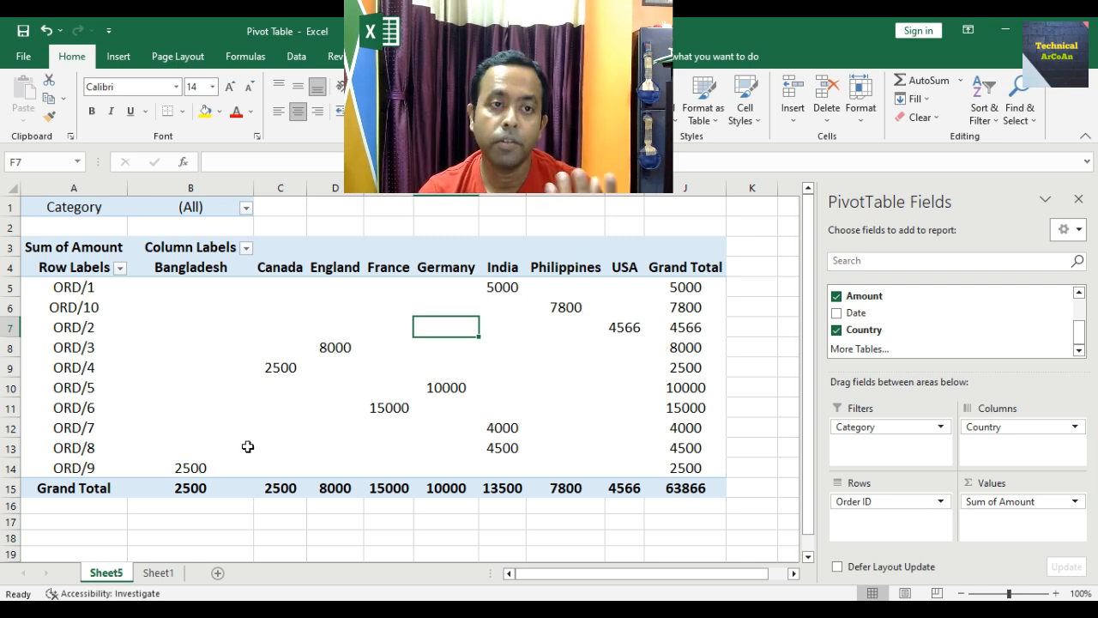
mouse_move(378, 421)
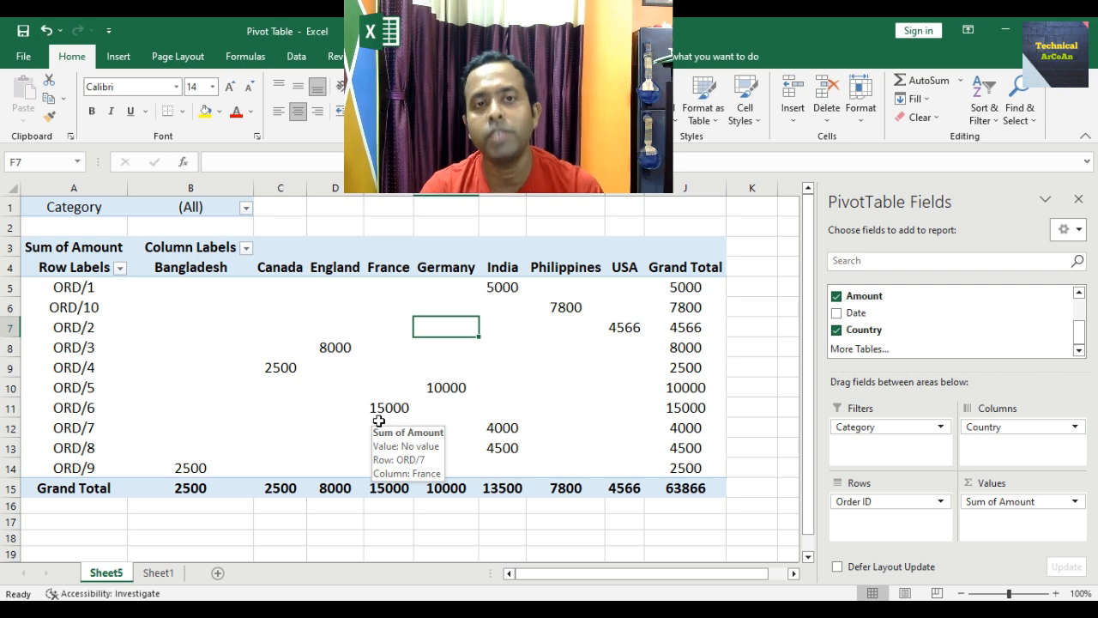